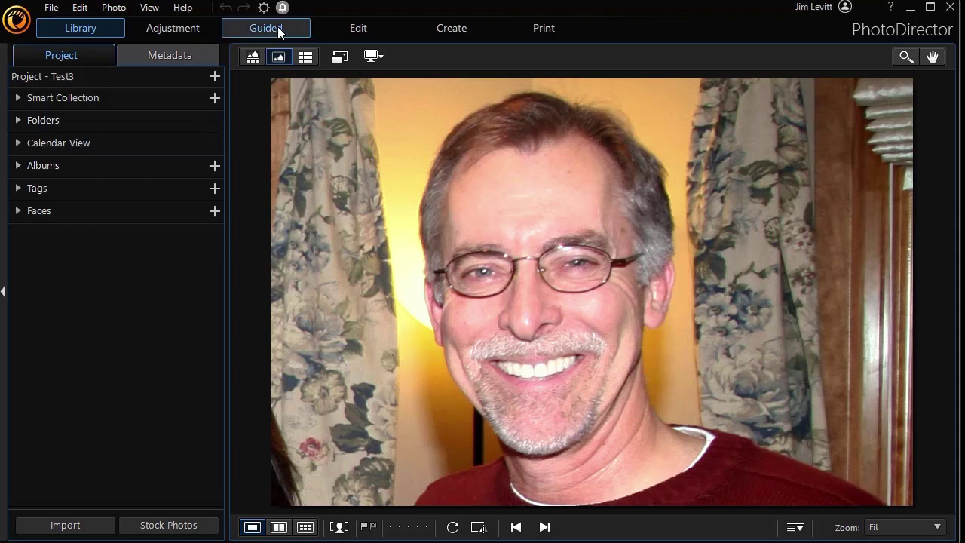
Step: Open Body Shaper under People Beautifier in the Guided module, accepting the notice about editing a copy
left_click(299, 30)
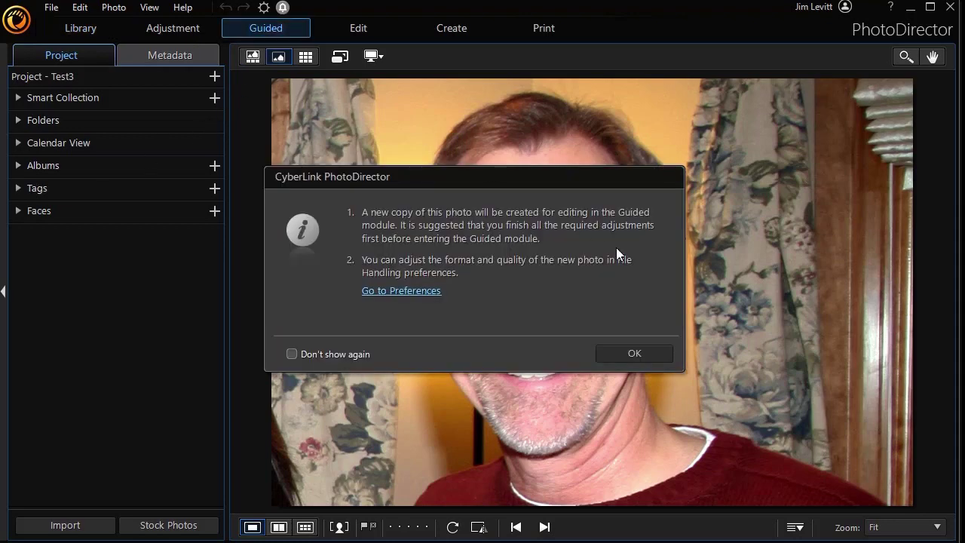
left_click(635, 354)
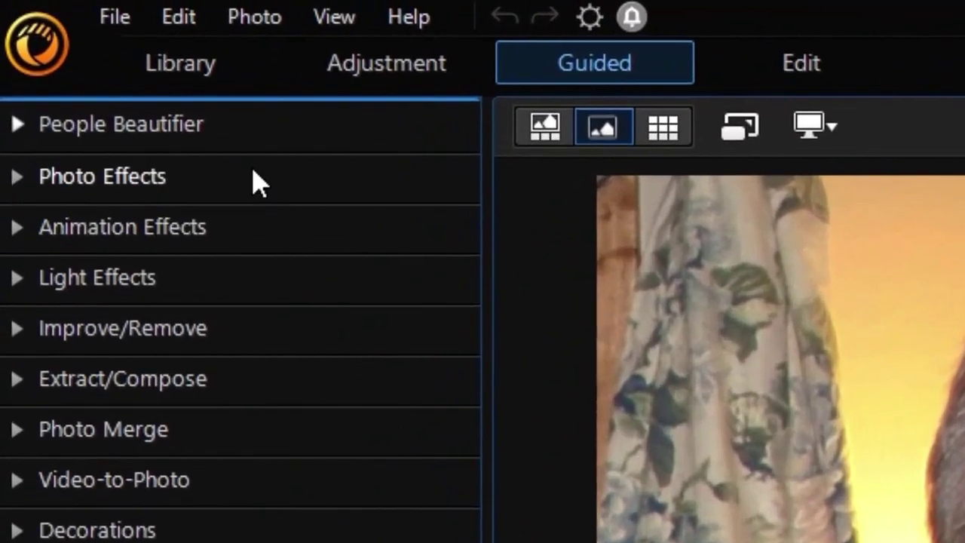
left_click(143, 135)
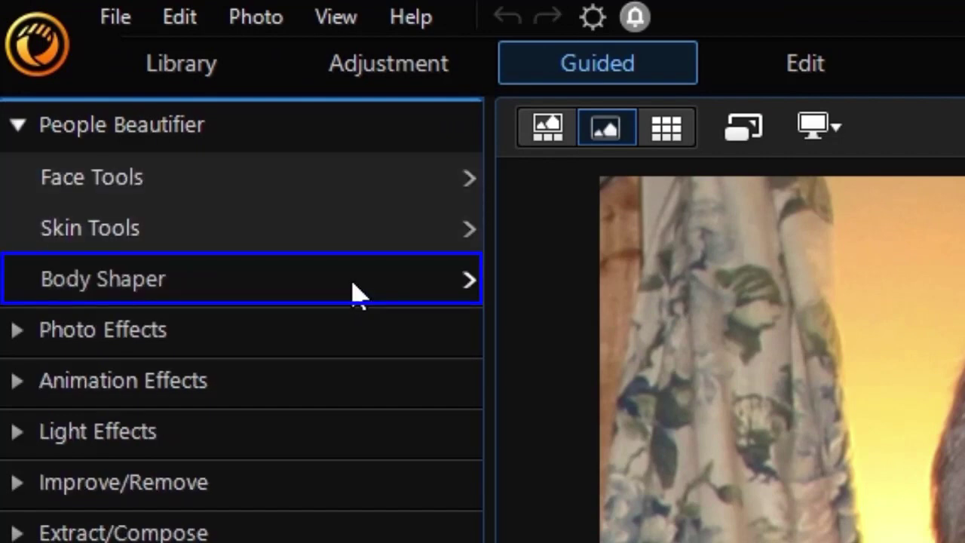
left_click(355, 291)
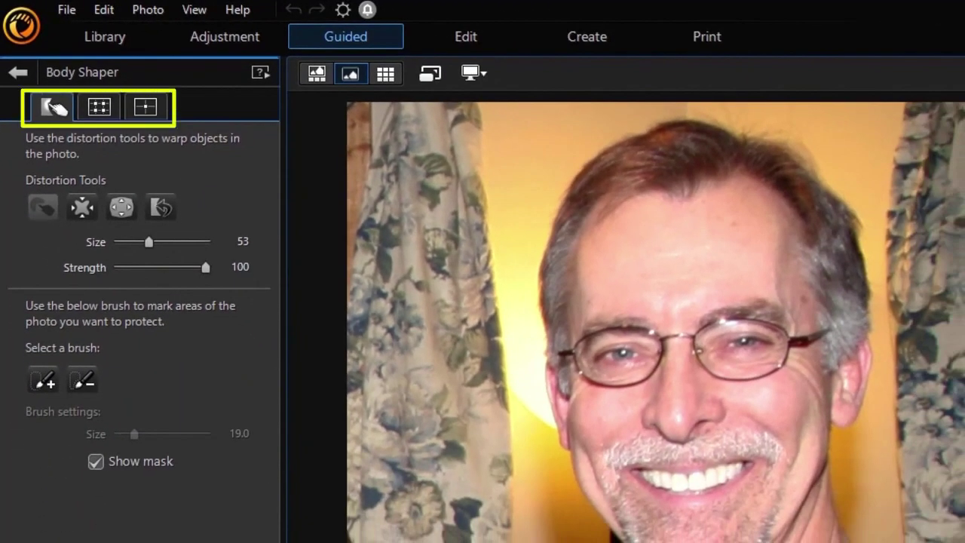
left_click(56, 211)
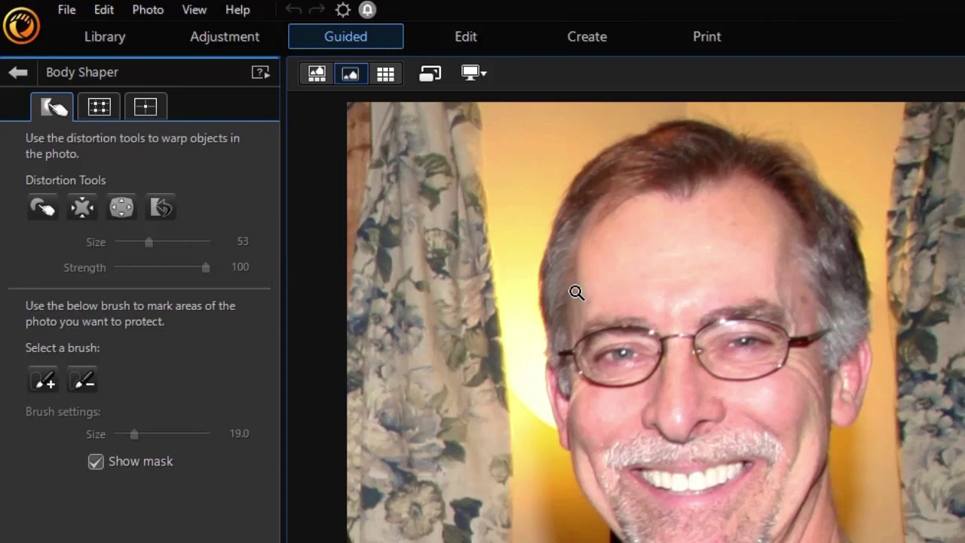
Step: Zoom in on the lower face and push both jawlines inward with Forward Warping at size 74, strength 89
left_click_drag(494, 291, 930, 541)
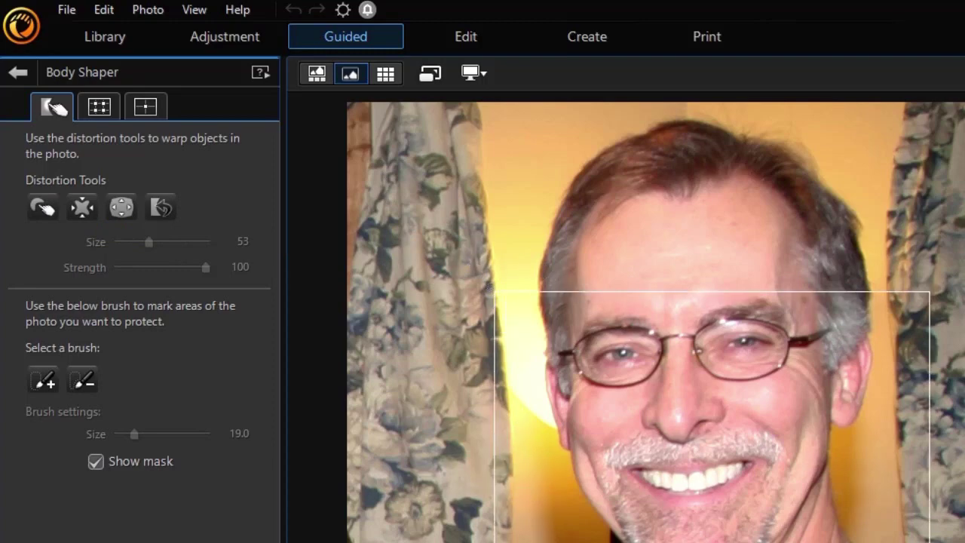
left_click(56, 213)
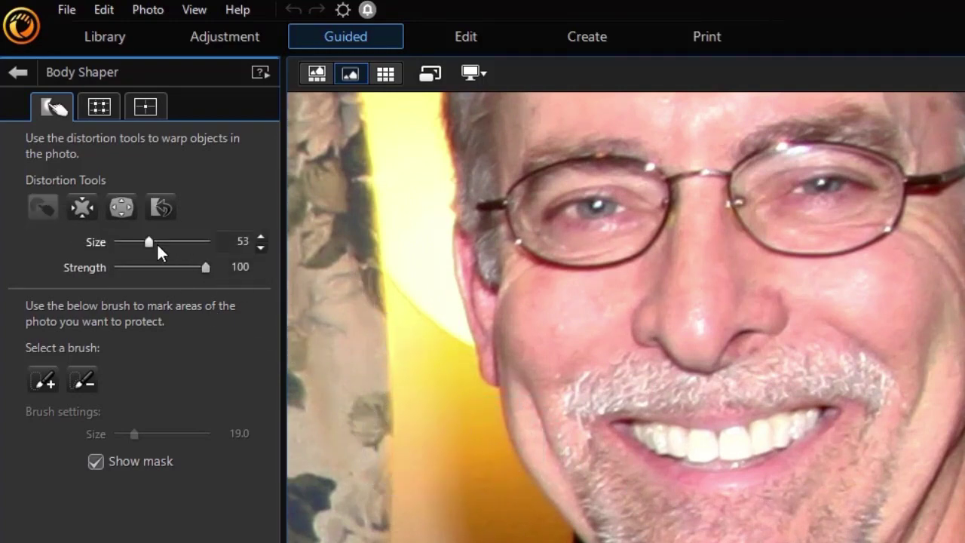
left_click_drag(151, 240, 160, 241)
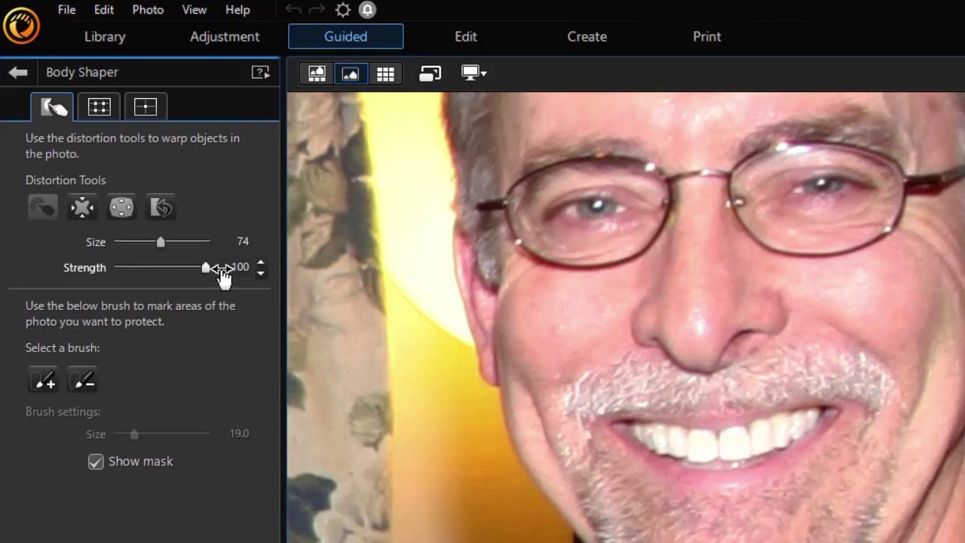
left_click_drag(201, 264, 195, 266)
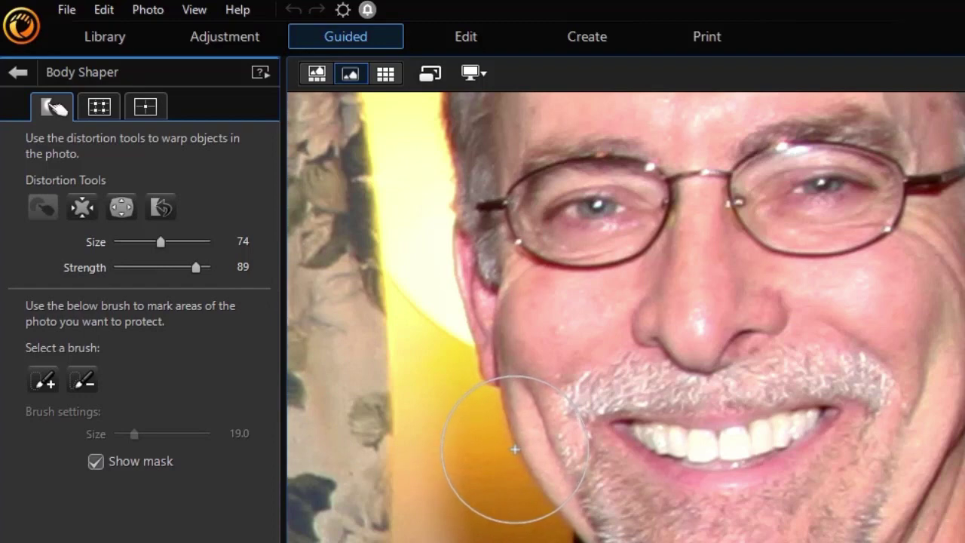
mouse_move(523, 446)
left_mouse_down()
mouse_move(531, 498)
mouse_move(547, 493)
left_mouse_up()
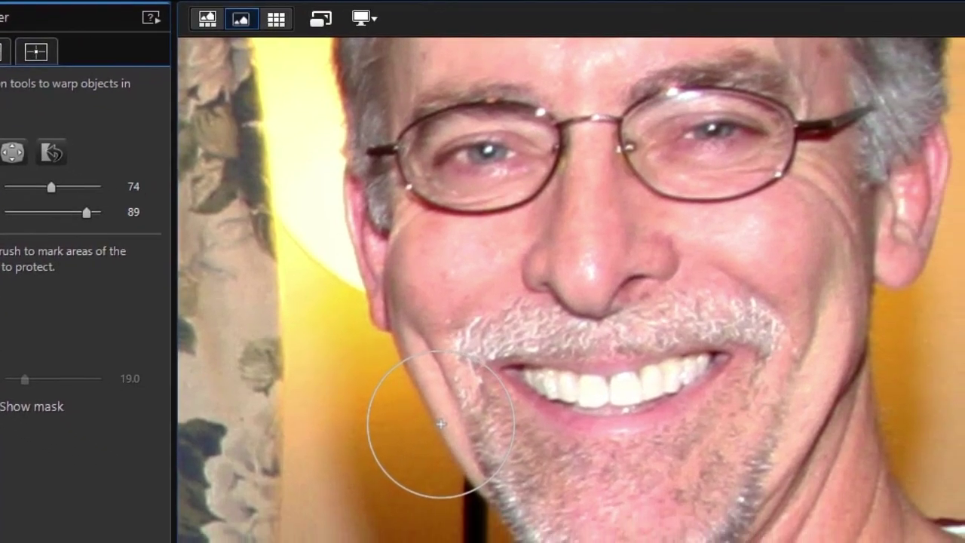
mouse_move(861, 366)
left_mouse_down()
mouse_move(859, 344)
mouse_move(824, 415)
left_mouse_up()
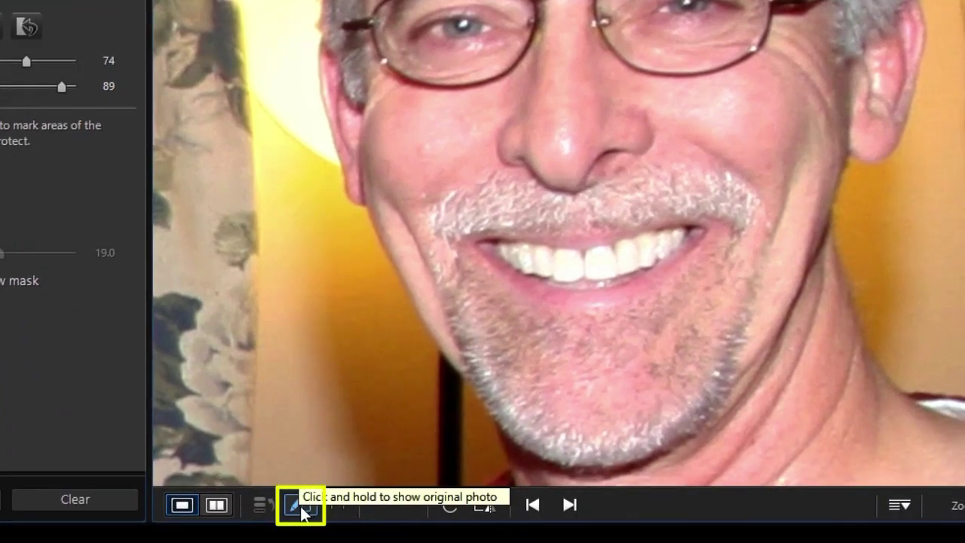
Step: Compare the slimmed jaw with the original photo, then raise the warp strength to 100
left_click(306, 513)
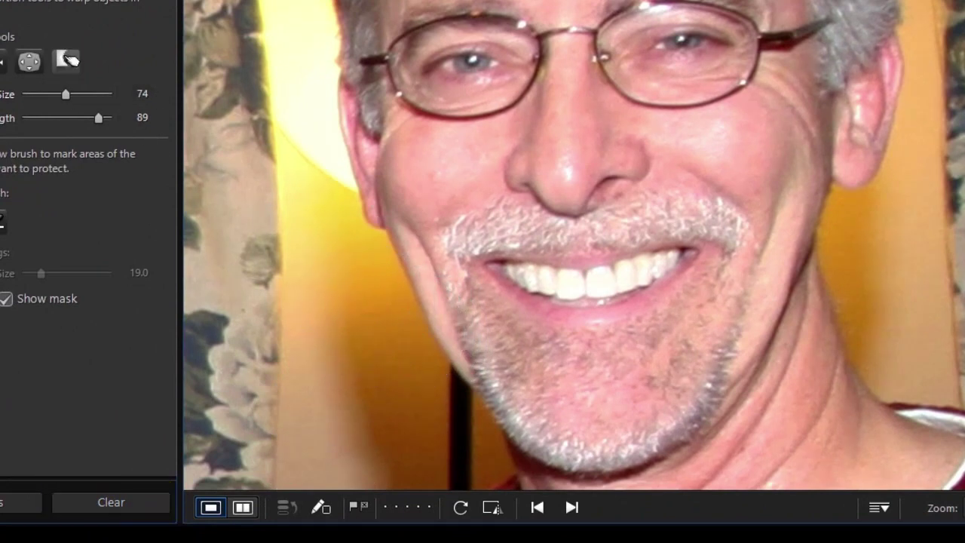
left_click_drag(99, 118, 110, 120)
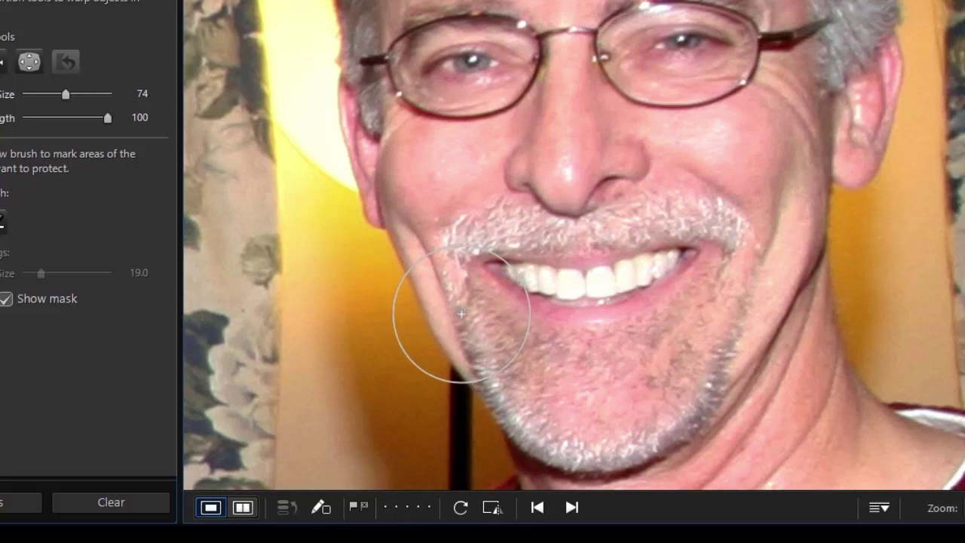
Step: Compare against the original, warp the right cheek inward, then push its contour back out
left_click(319, 511)
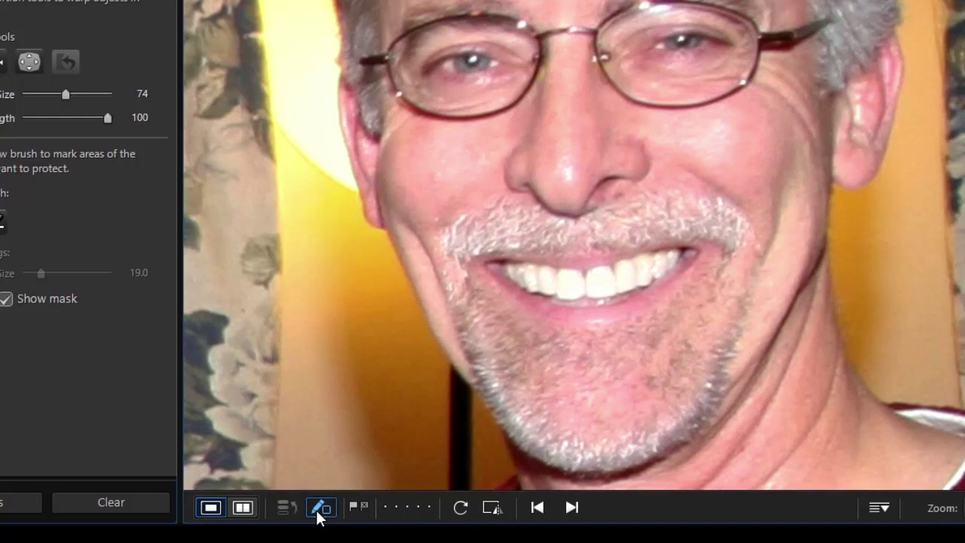
left_click(319, 511)
left_click(319, 511)
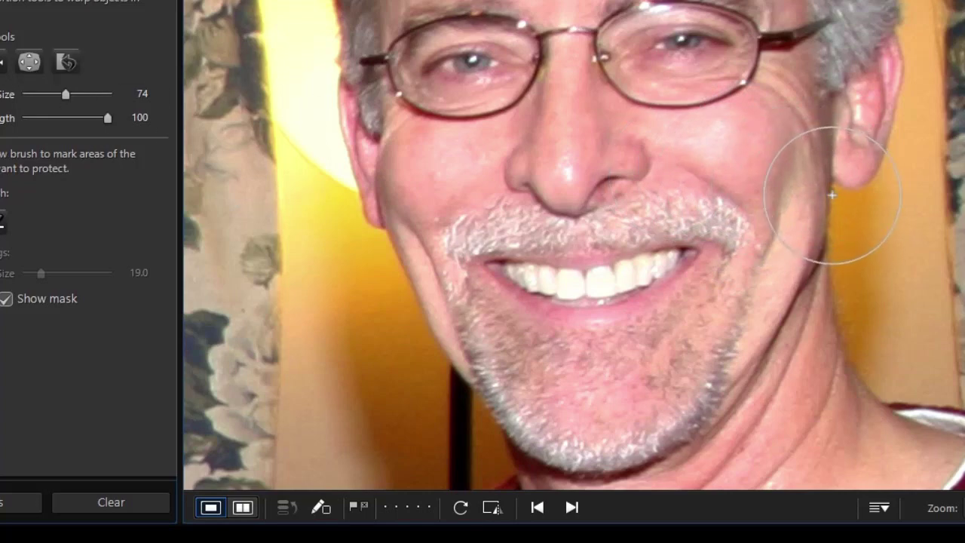
left_click_drag(814, 189, 772, 190)
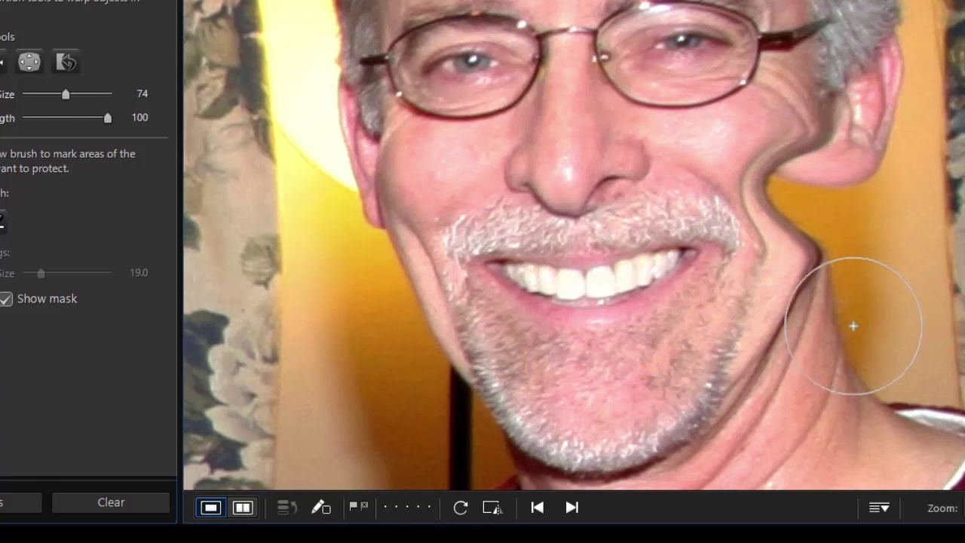
mouse_move(746, 238)
left_mouse_down()
mouse_move(787, 200)
mouse_move(808, 172)
mouse_move(842, 180)
mouse_move(810, 266)
mouse_move(843, 207)
mouse_move(844, 172)
mouse_move(820, 238)
mouse_move(748, 193)
mouse_move(770, 246)
mouse_move(772, 218)
left_mouse_up()
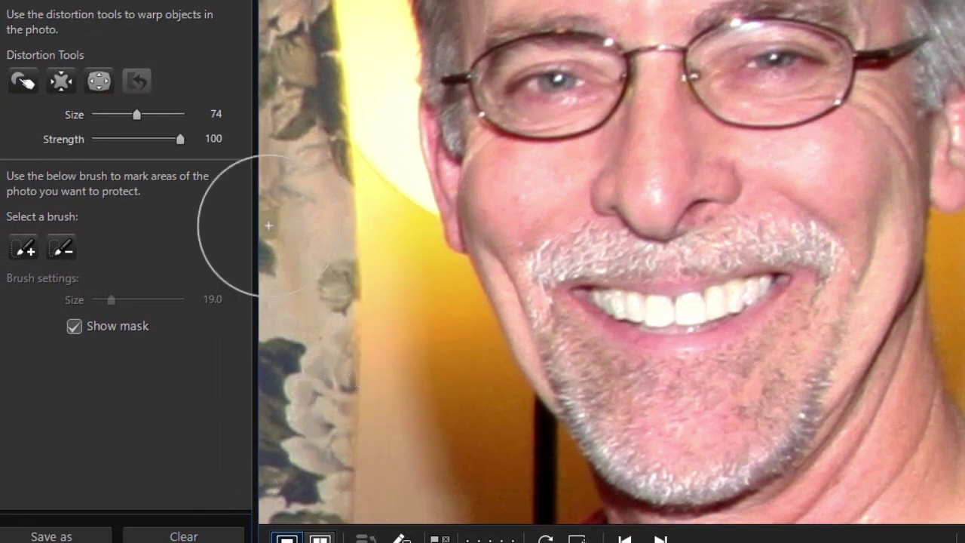
Step: Nudge the left jawline slightly further inward, then zoom in on the jaw beside the lamp post
left_click(21, 78)
left_click_drag(510, 347, 515, 354)
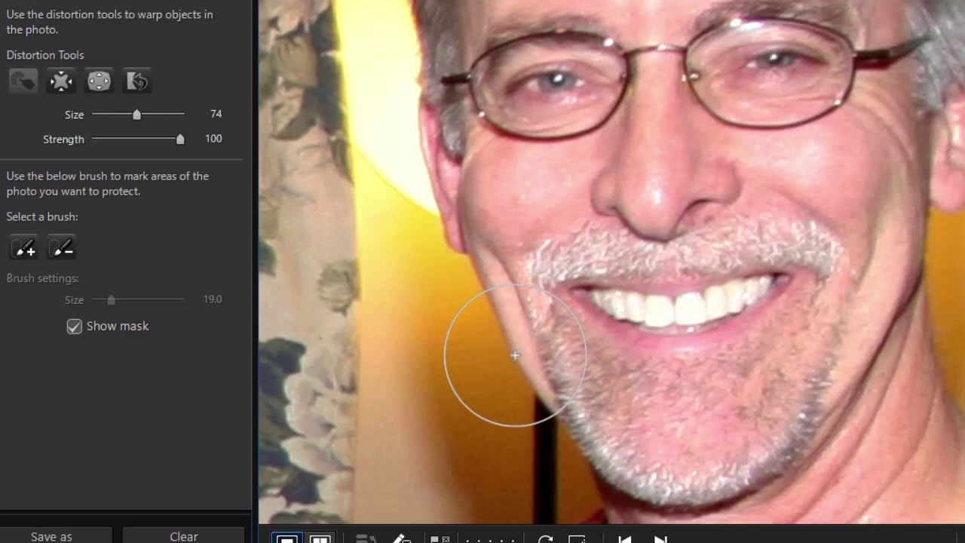
left_click_drag(514, 355, 497, 351)
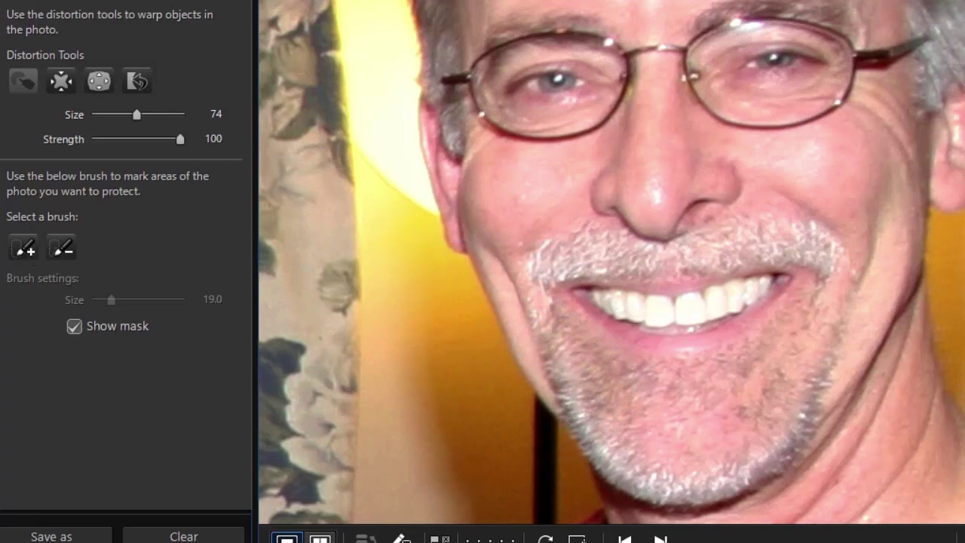
key("Escape")
left_click_drag(468, 307, 624, 526)
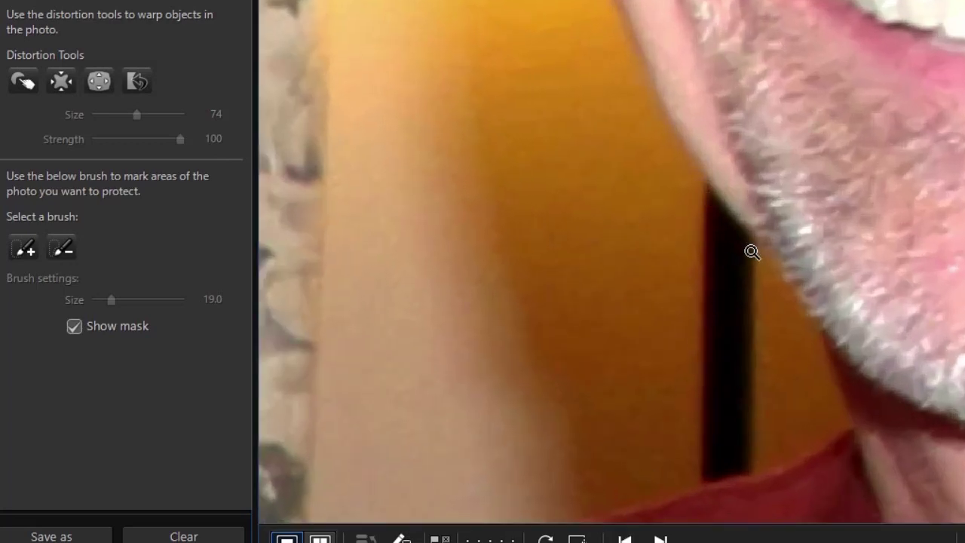
Step: Paint a protect mask along the lamp post beside the jaw, erasing stray mask and filling the top
left_click(24, 243)
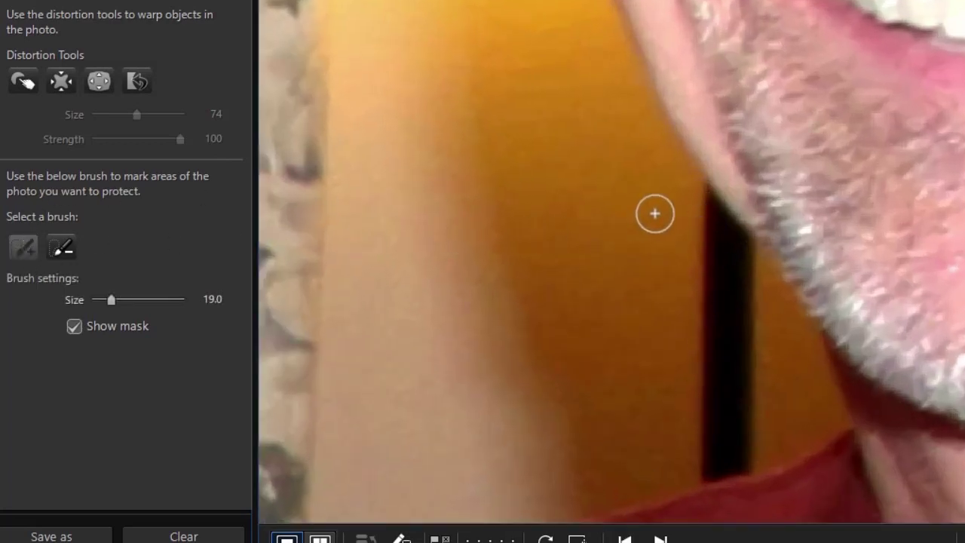
mouse_move(691, 196)
left_mouse_down()
mouse_move(736, 237)
mouse_move(746, 284)
mouse_move(743, 497)
left_mouse_up()
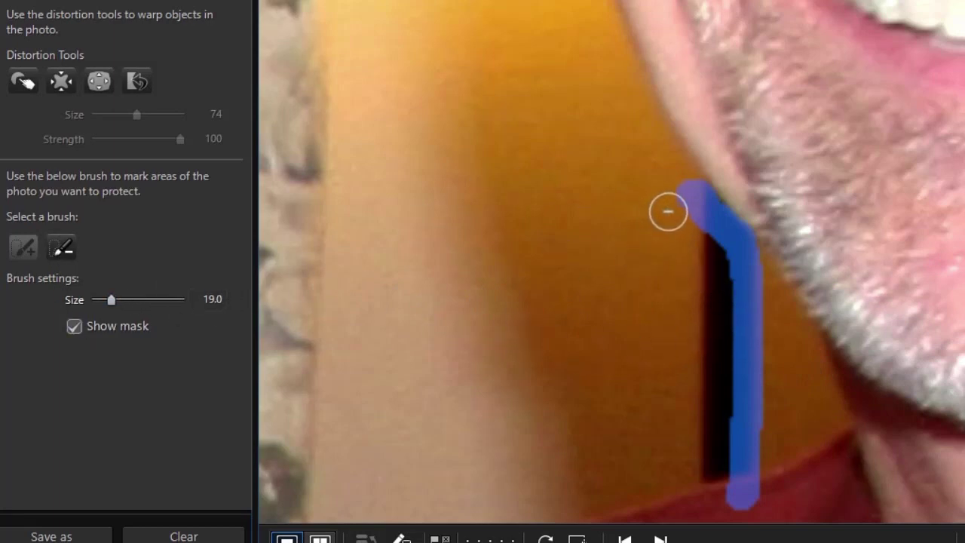
left_click_drag(676, 214, 672, 220)
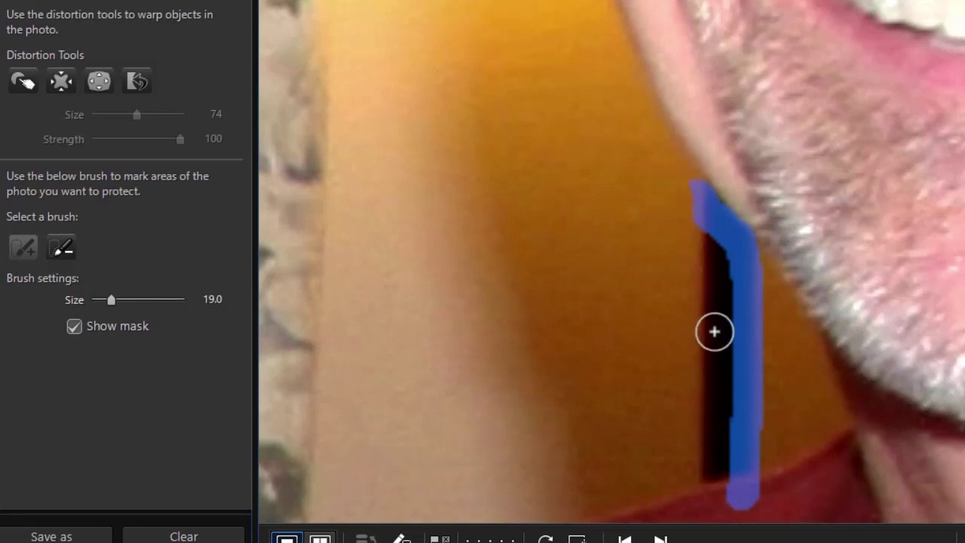
left_click(703, 197)
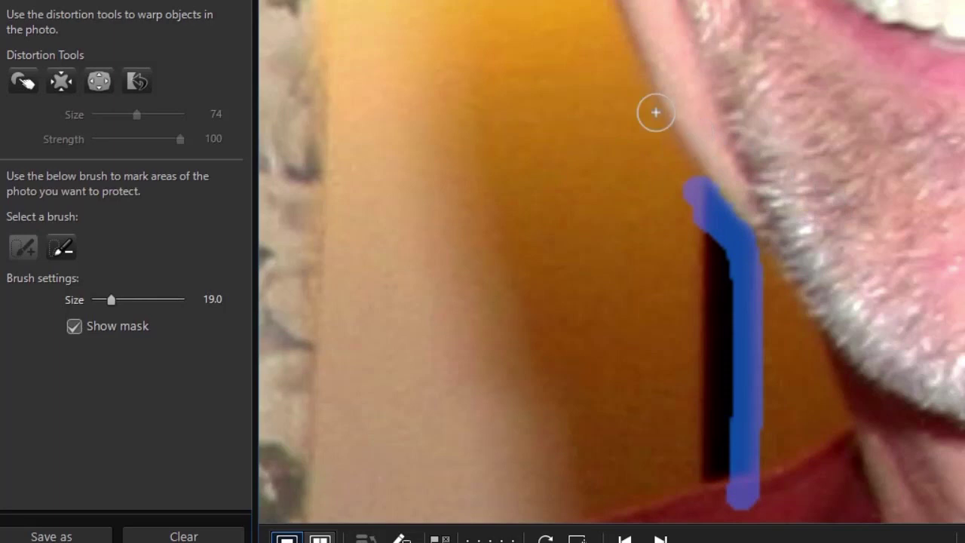
Step: Warp the ear edge slightly inward and push the jaw edge back toward the face
left_click(14, 77)
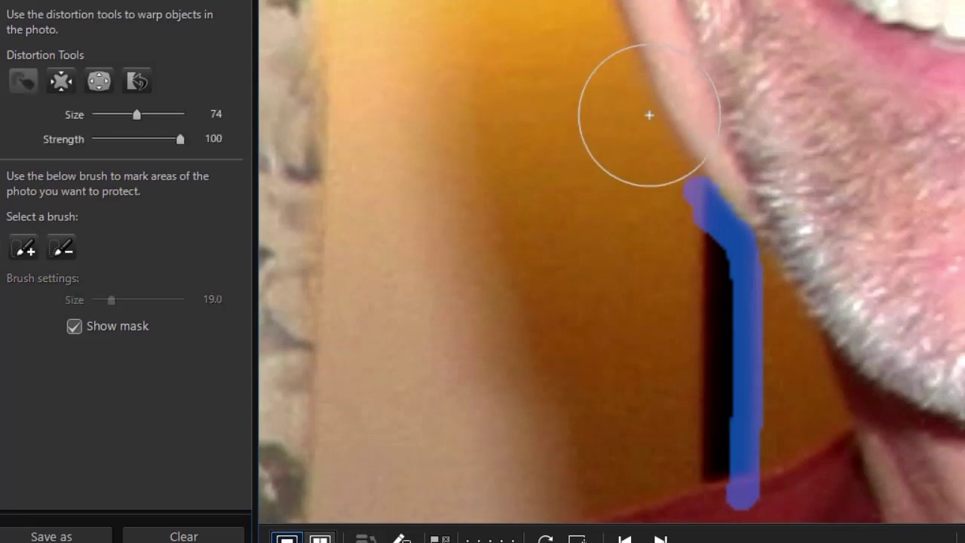
mouse_move(645, 63)
left_mouse_down()
mouse_move(758, 237)
mouse_move(744, 220)
mouse_move(818, 161)
mouse_move(739, 209)
mouse_move(719, 297)
mouse_move(731, 291)
left_mouse_up()
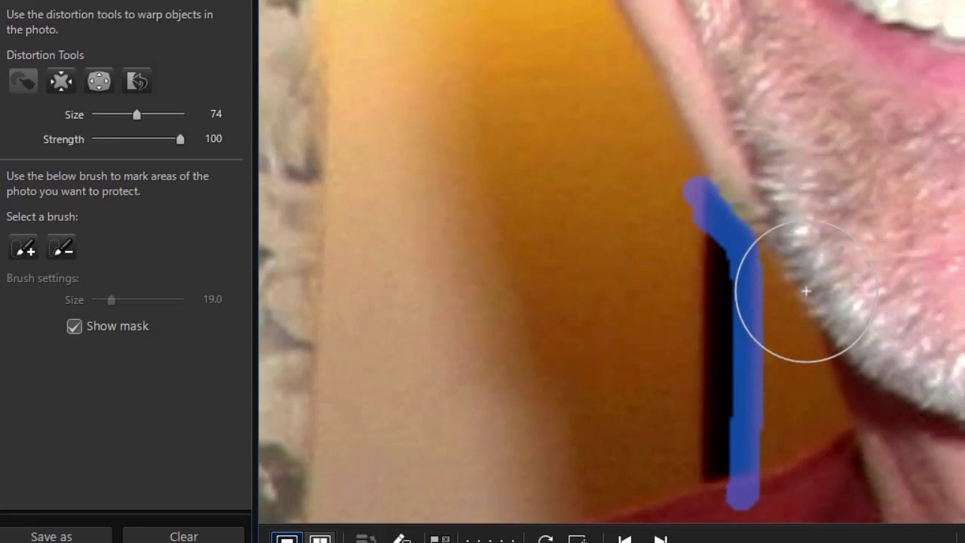
mouse_move(796, 286)
left_mouse_down()
mouse_move(844, 327)
mouse_move(847, 376)
mouse_move(887, 352)
mouse_move(882, 360)
mouse_move(903, 368)
left_mouse_up()
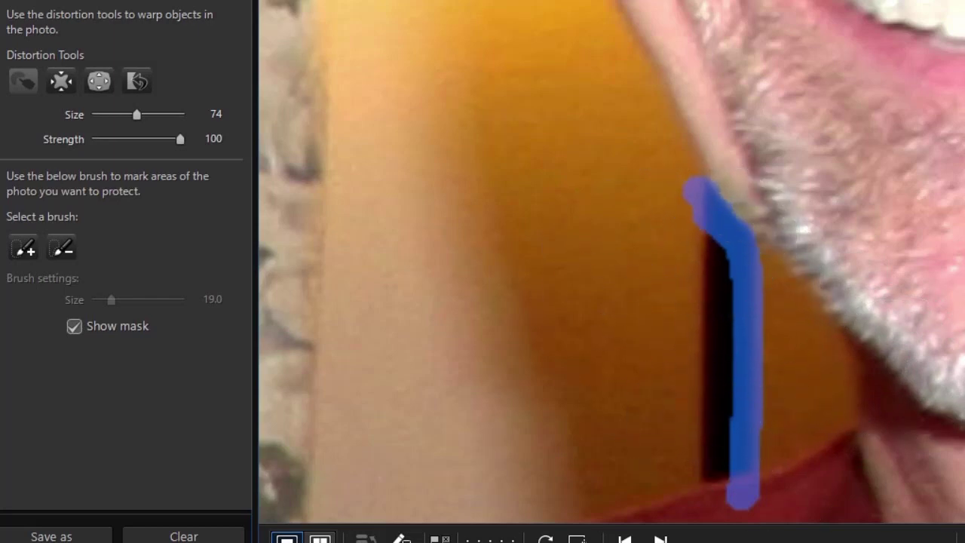
Step: Fit the whole portrait in view, shrink the warp brush to 24, and test-warp the left eye, then undo
key("ctrl+0")
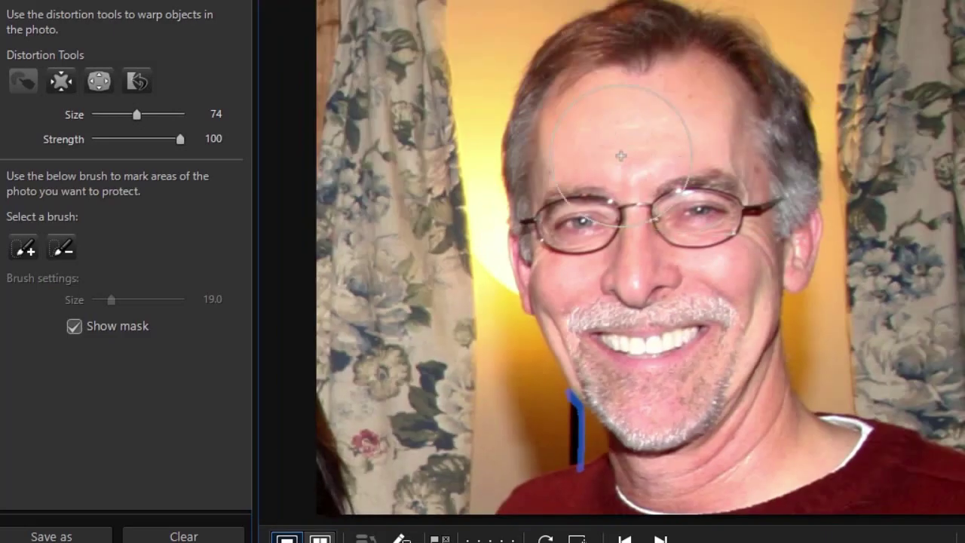
scroll(430, 248, "down", 10)
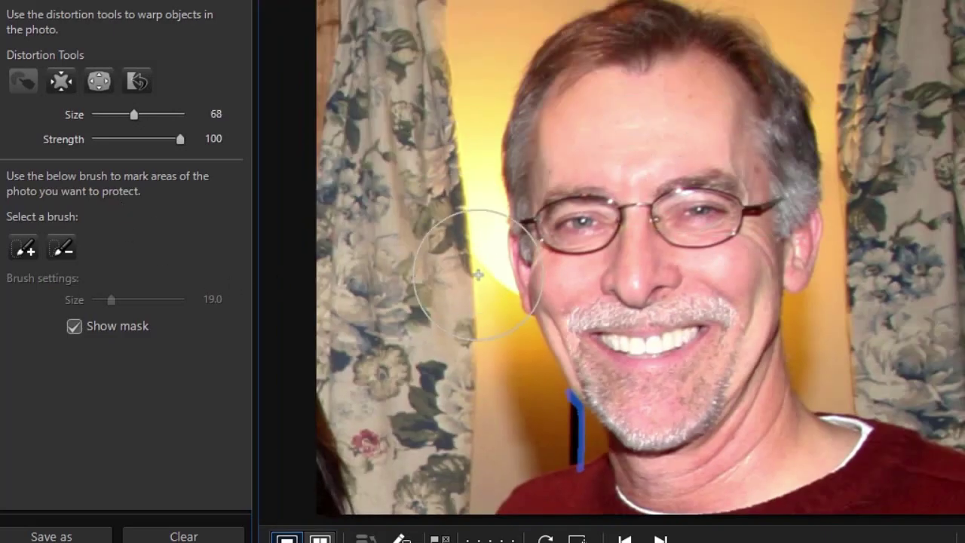
scroll(544, 244, "down", 2)
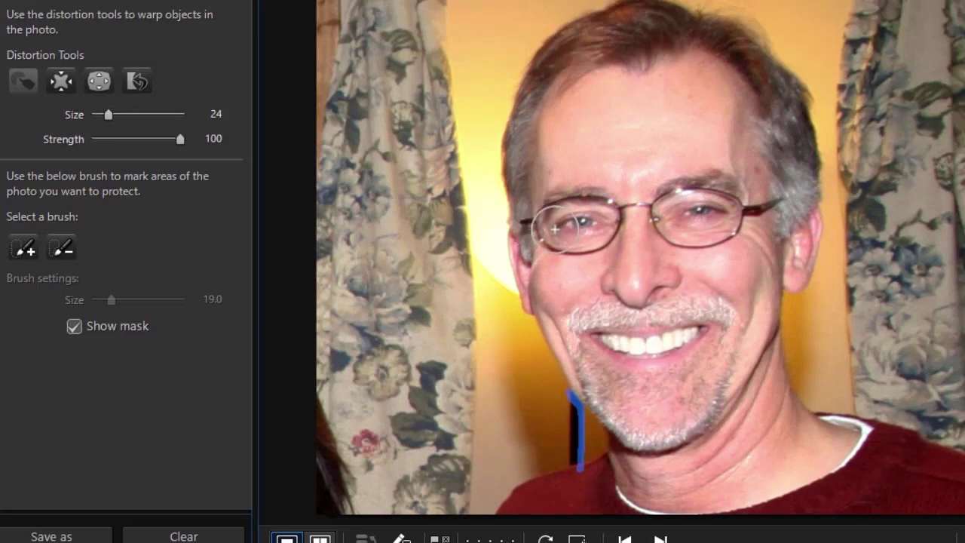
mouse_move(548, 226)
left_mouse_down()
mouse_move(590, 210)
mouse_move(615, 218)
left_mouse_up()
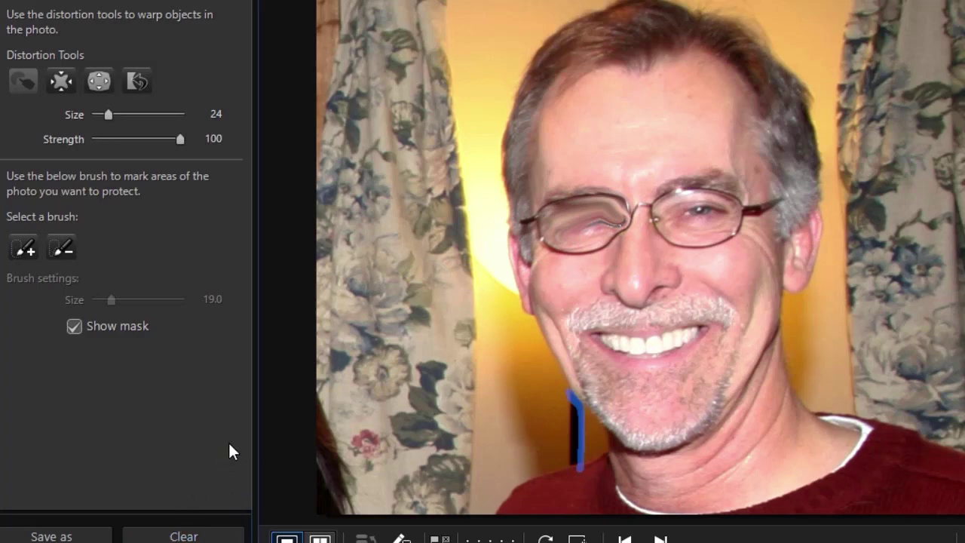
key("ctrl+z")
Step: Paint protect masks over both glasses lenses, the bridge, and the mouth and teeth
left_click(23, 250)
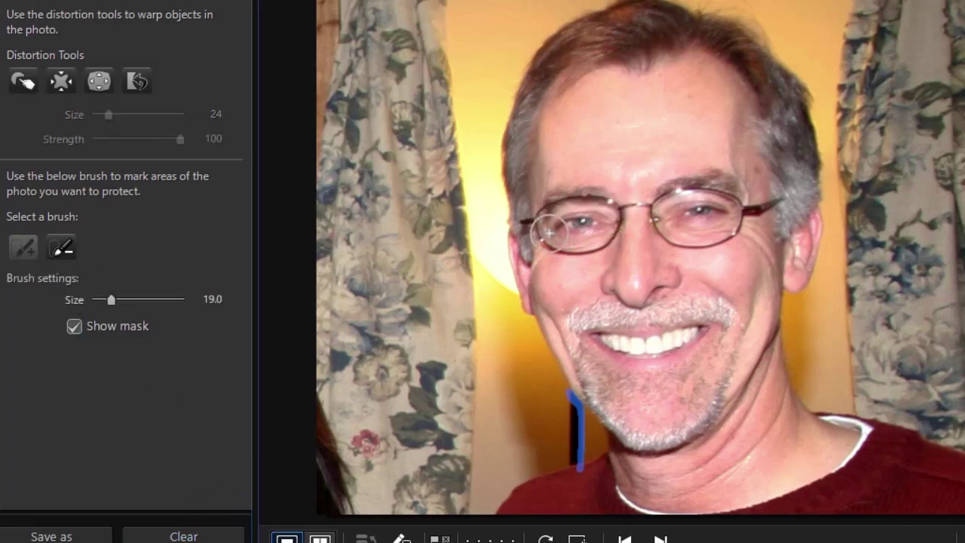
mouse_move(533, 217)
left_mouse_down()
mouse_move(560, 204)
mouse_move(618, 205)
mouse_move(614, 224)
mouse_move(569, 236)
left_mouse_up()
mouse_move(616, 207)
left_mouse_down()
mouse_move(737, 204)
mouse_move(741, 217)
mouse_move(722, 234)
mouse_move(669, 229)
mouse_move(752, 226)
mouse_move(751, 210)
mouse_move(766, 202)
mouse_move(637, 246)
mouse_move(640, 237)
mouse_move(642, 250)
mouse_move(675, 279)
mouse_move(649, 300)
mouse_move(608, 278)
mouse_move(615, 254)
left_mouse_up()
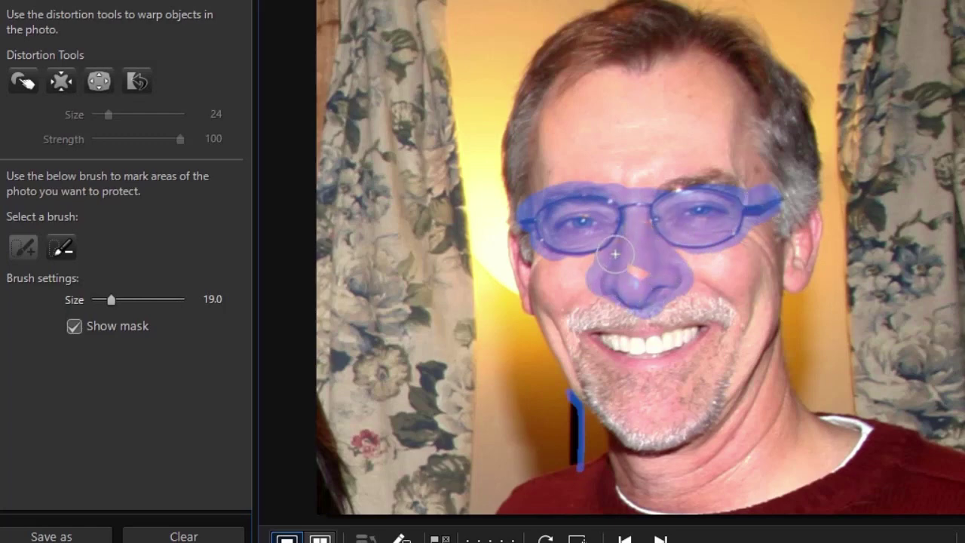
mouse_move(587, 349)
left_mouse_down()
mouse_move(601, 338)
mouse_move(683, 331)
left_mouse_up()
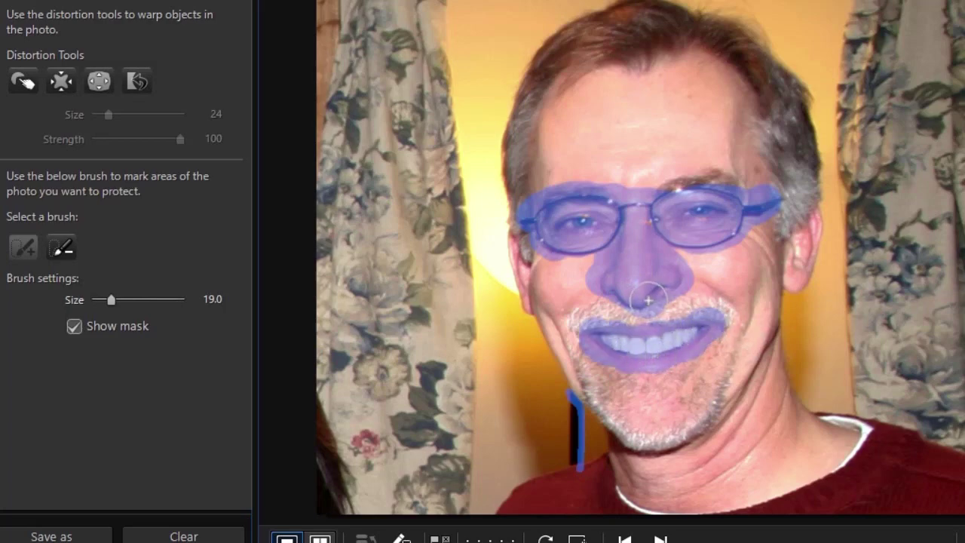
Step: Test-warp the right cheek toward the nose, undo it, and hide the mask overlay
left_click(22, 80)
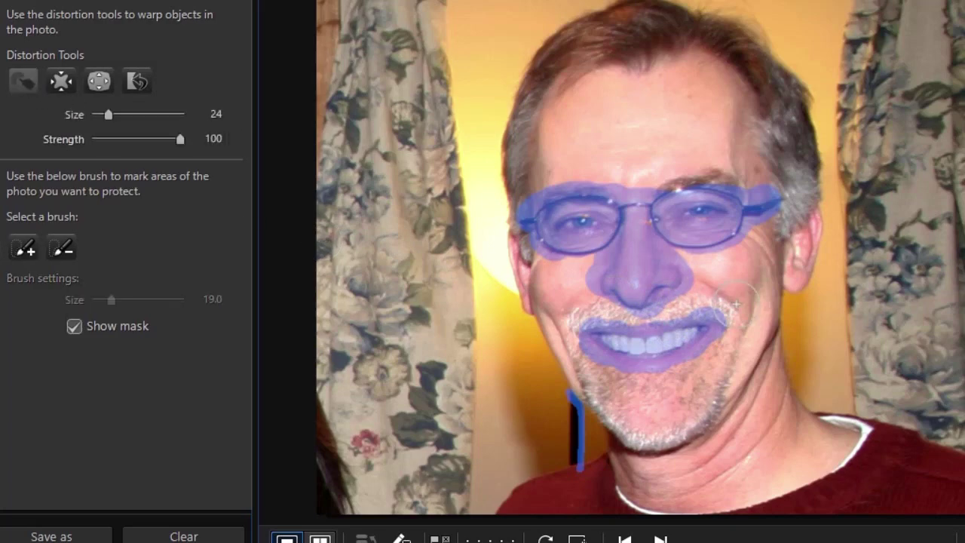
mouse_move(771, 324)
left_mouse_down()
mouse_move(618, 283)
mouse_move(776, 290)
mouse_move(742, 331)
mouse_move(716, 260)
mouse_move(757, 392)
mouse_move(661, 369)
left_mouse_up()
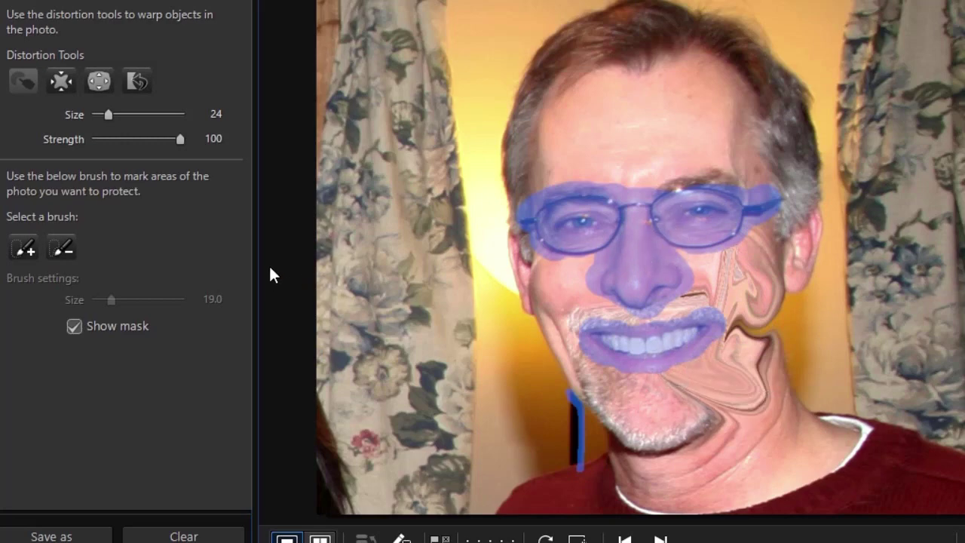
key("ctrl+z")
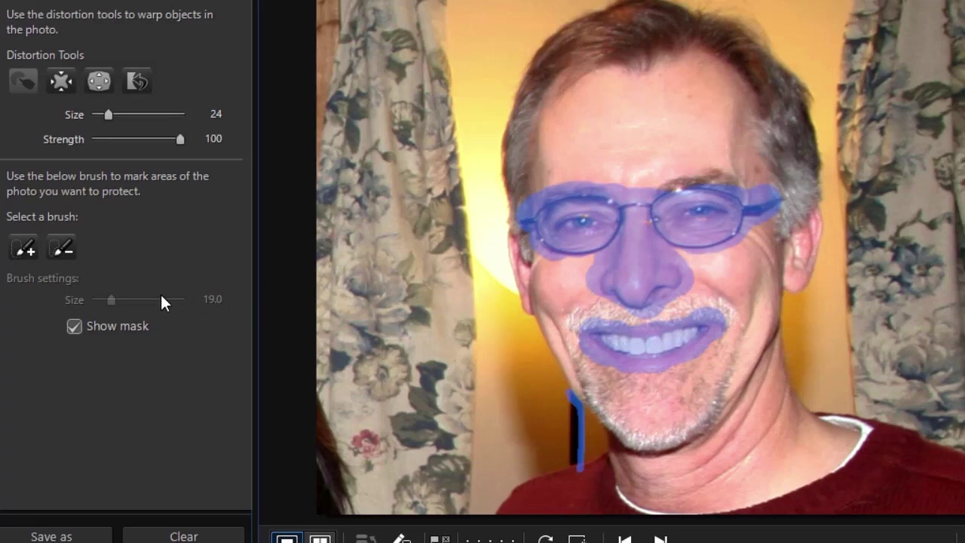
left_click(73, 326)
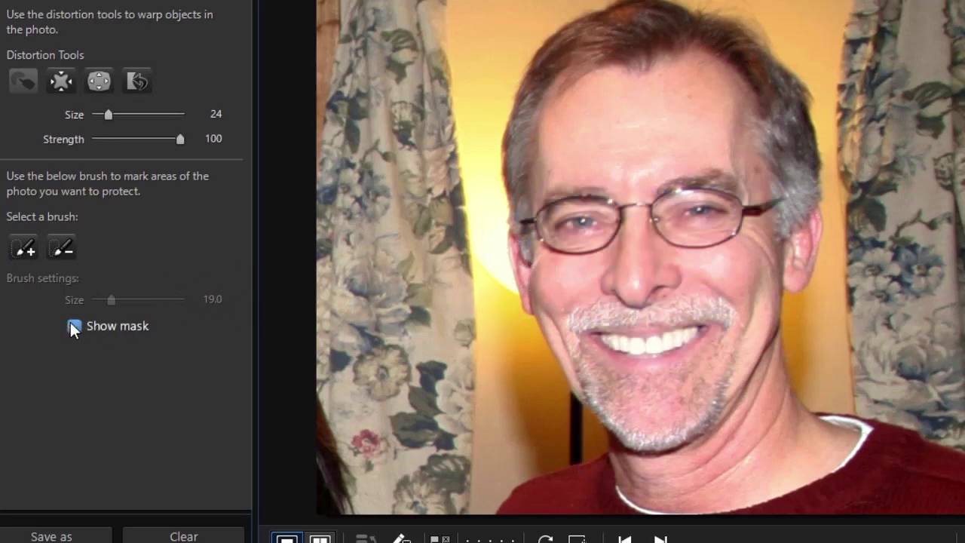